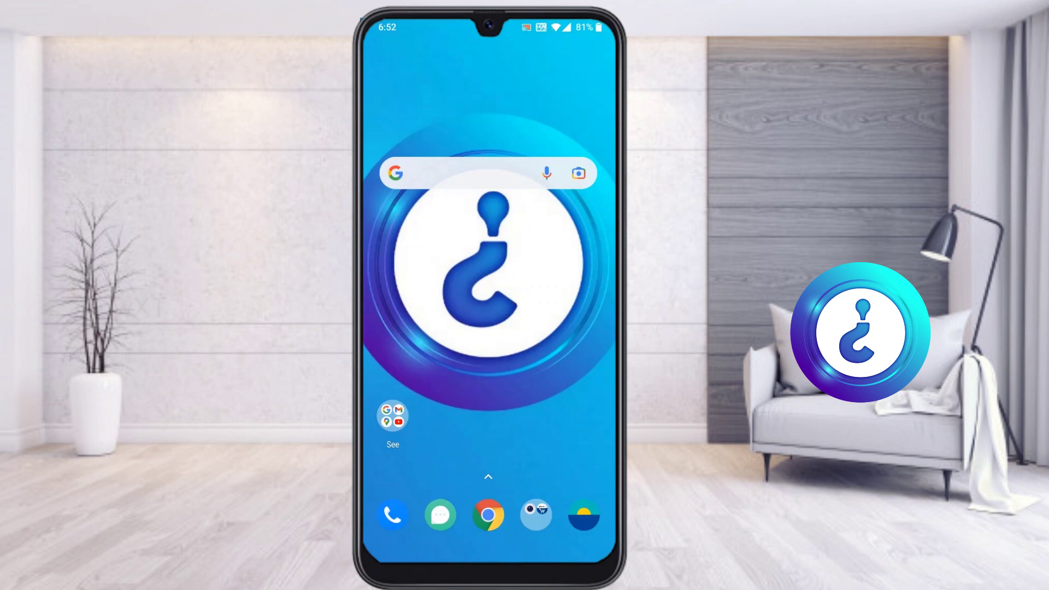
Look through the Videos collection in the phone's photo gallery.
left_click(584, 515)
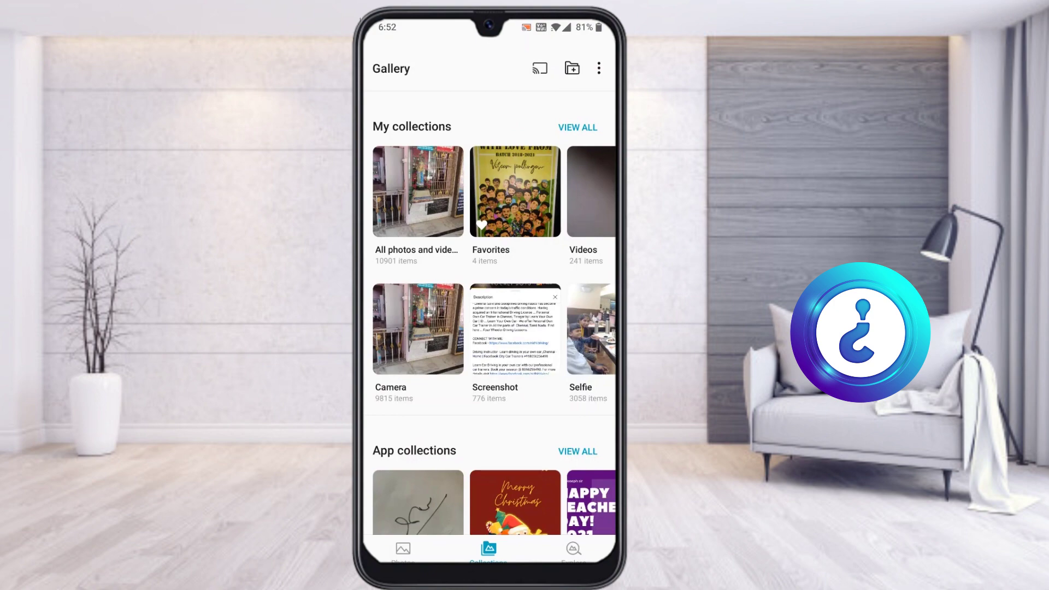
left_click(591, 191)
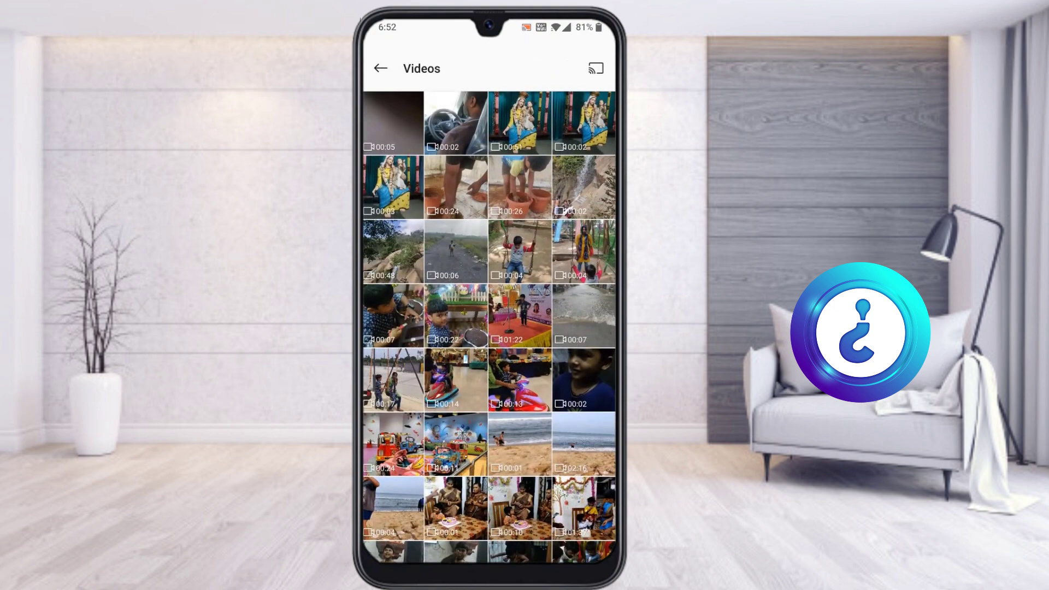
left_click(381, 68)
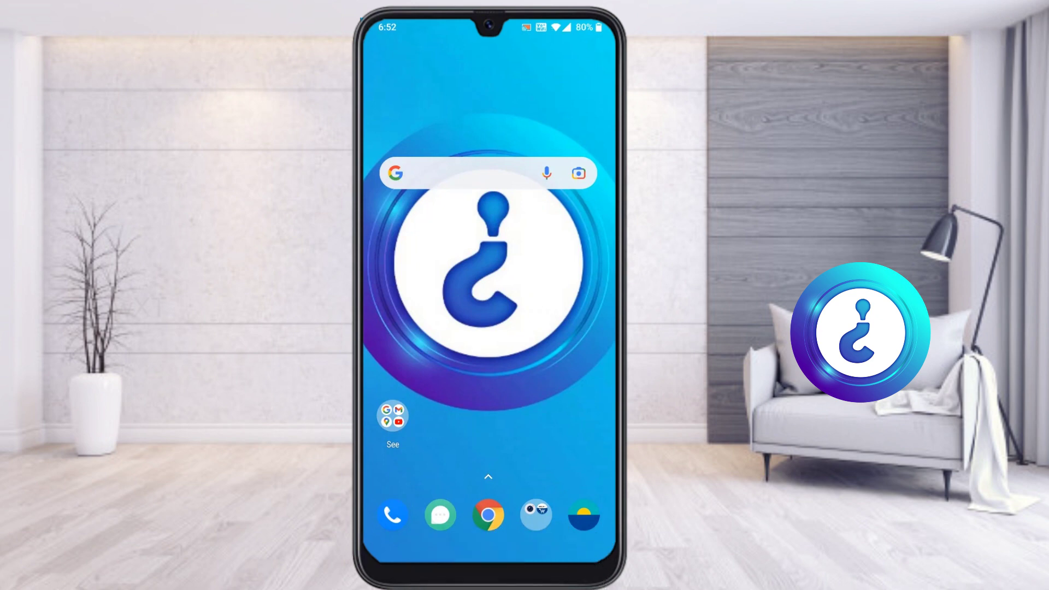
Search Google for transfernow in Chrome and open the TransferNow website.
left_click(489, 515)
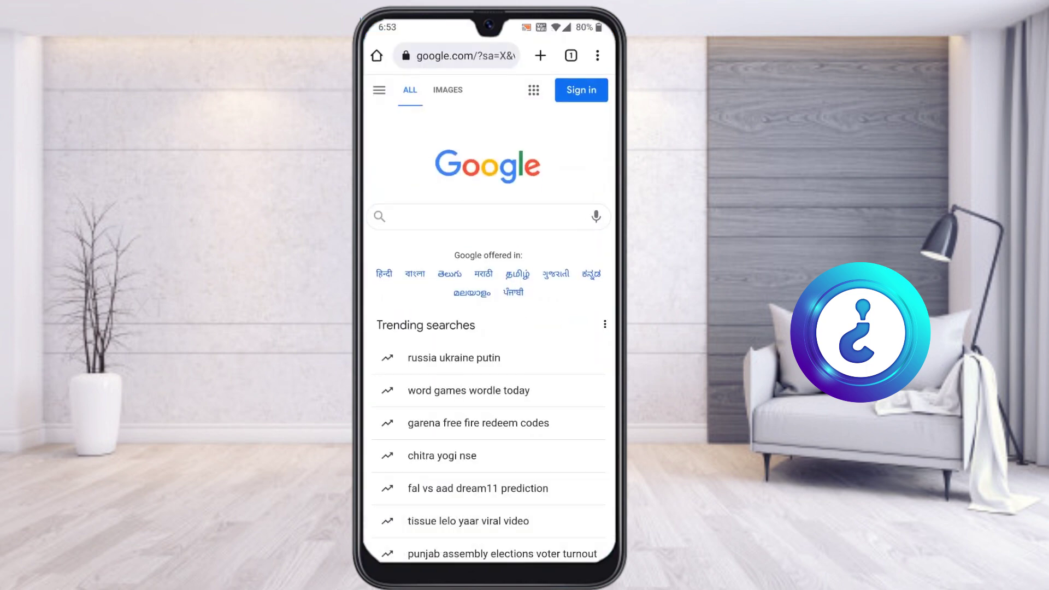
left_click(489, 216)
left_click(437, 153)
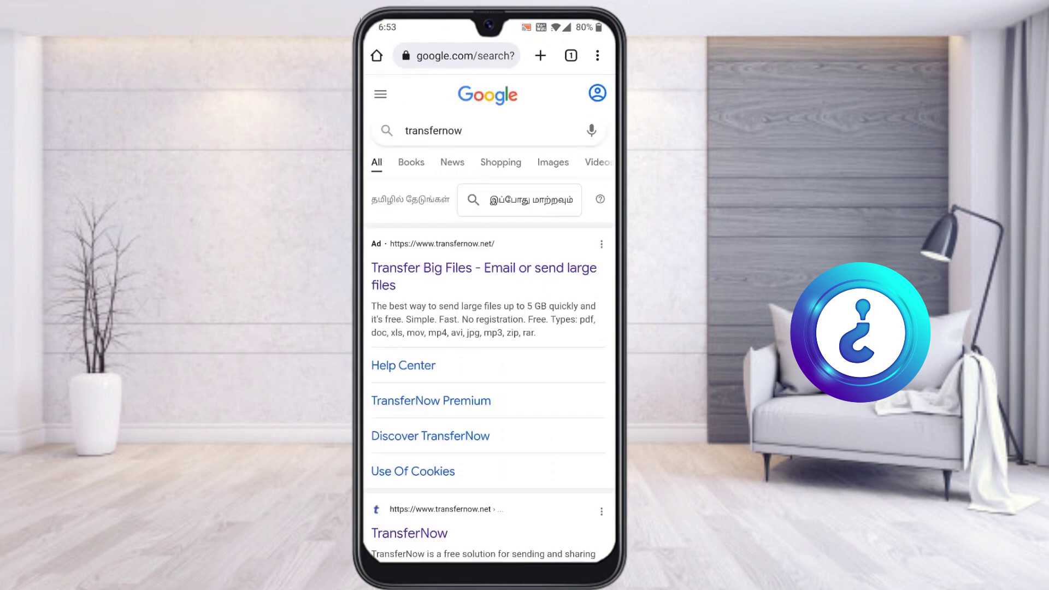
scroll(489, 317, "down", 4)
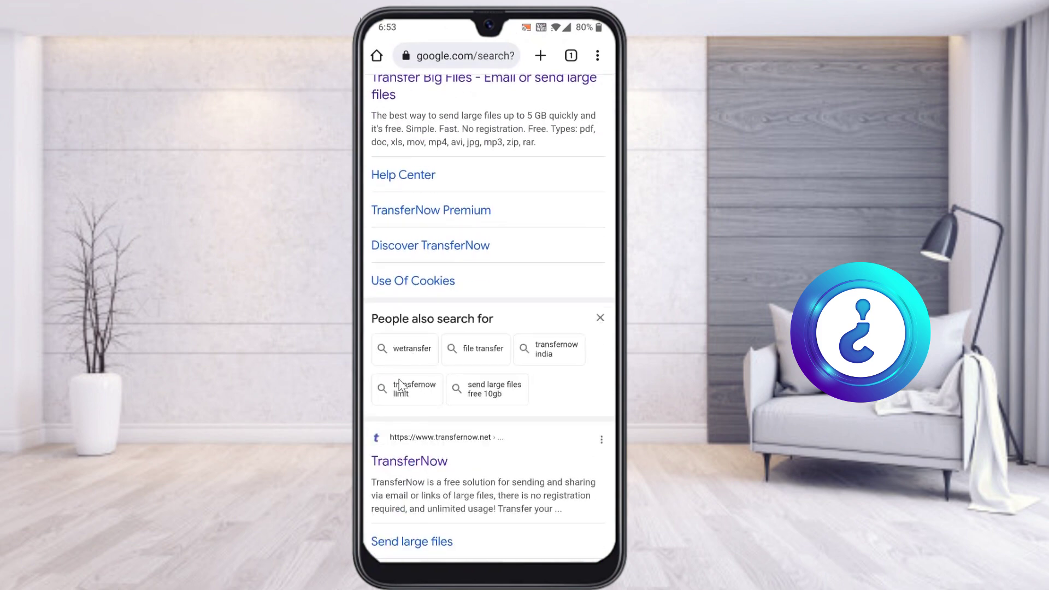
left_click(593, 517)
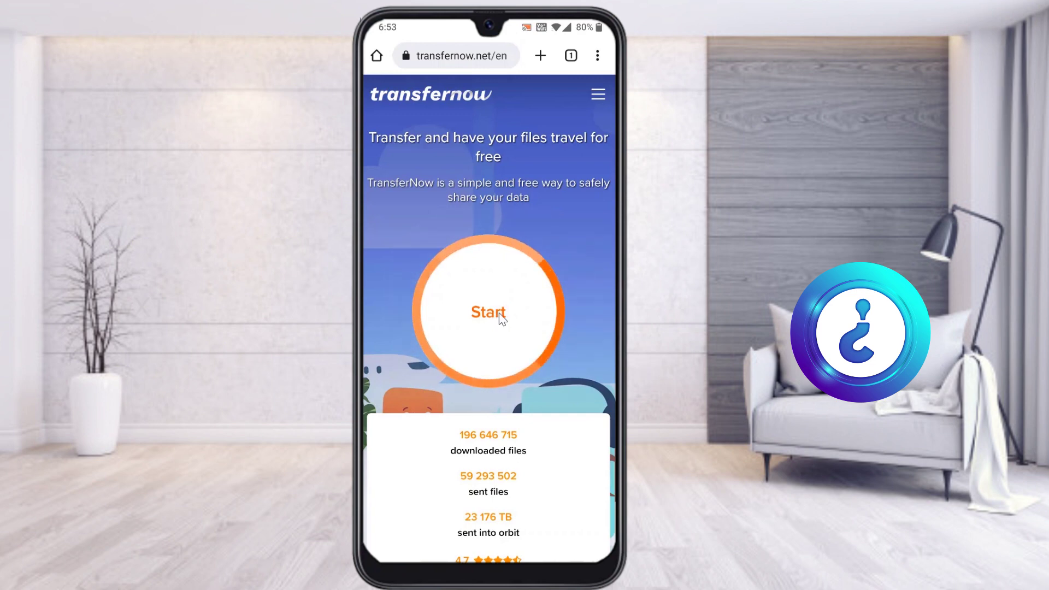
Start a new transfer and attach the 256 MB camera video VID_20220129_1729….mp4 from stored files.
left_click(499, 312)
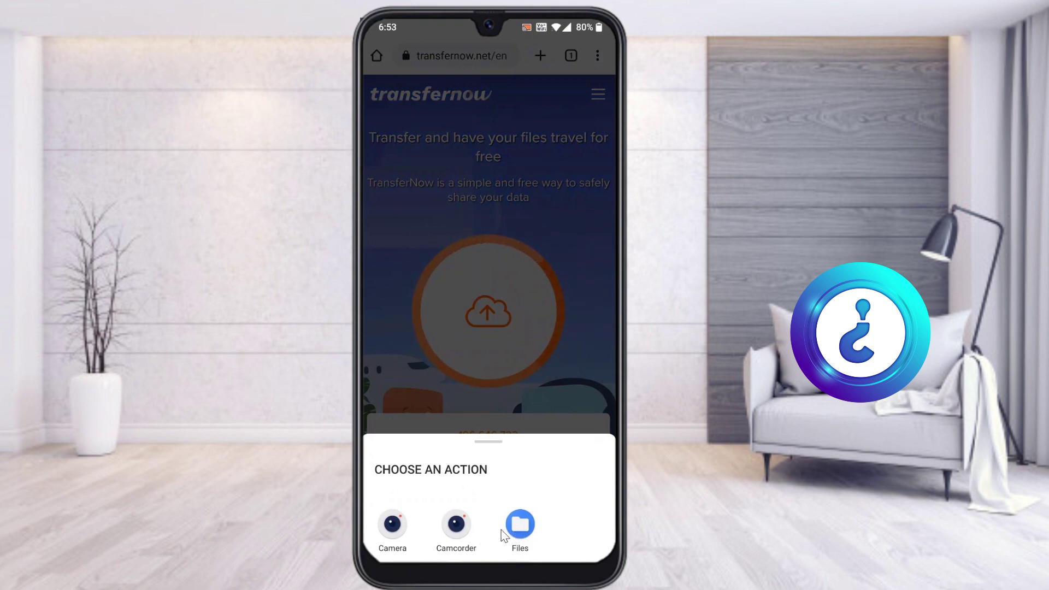
left_click(522, 526)
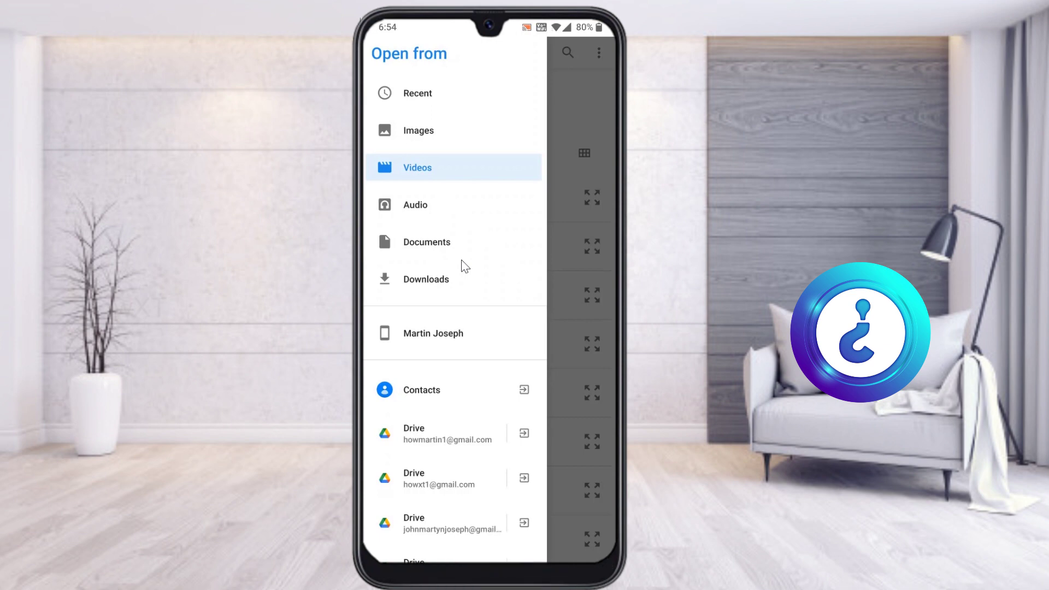
key("Escape")
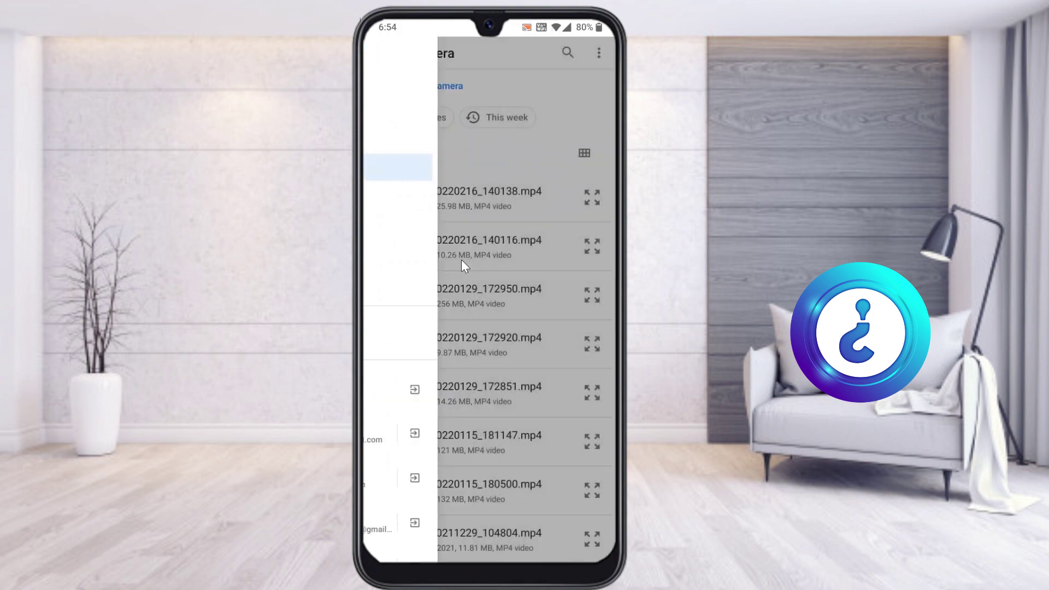
key("Escape")
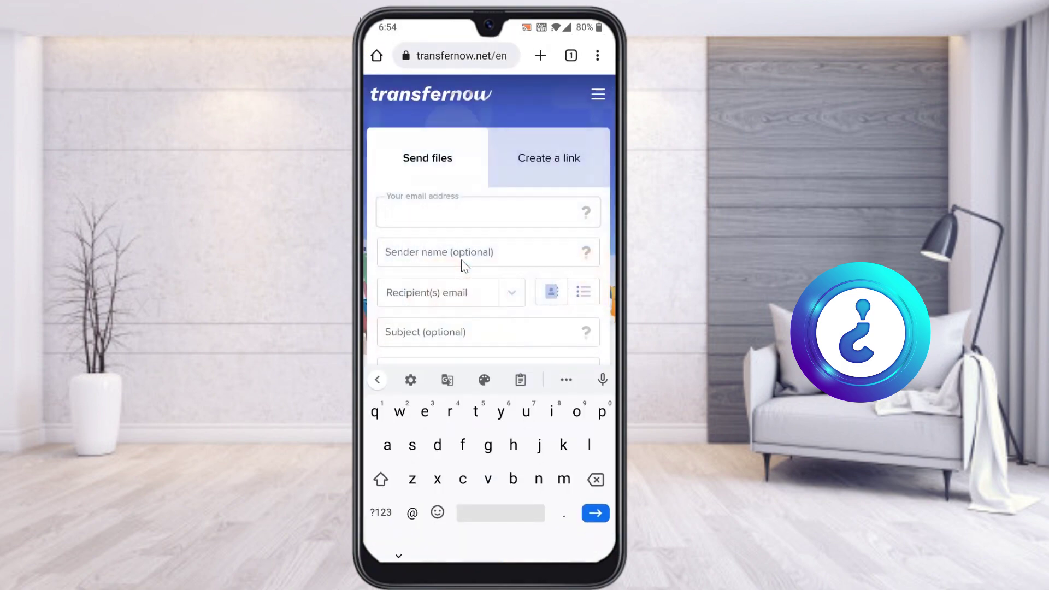
scroll(462, 261, "down", 3)
scroll(462, 262, "down", 2)
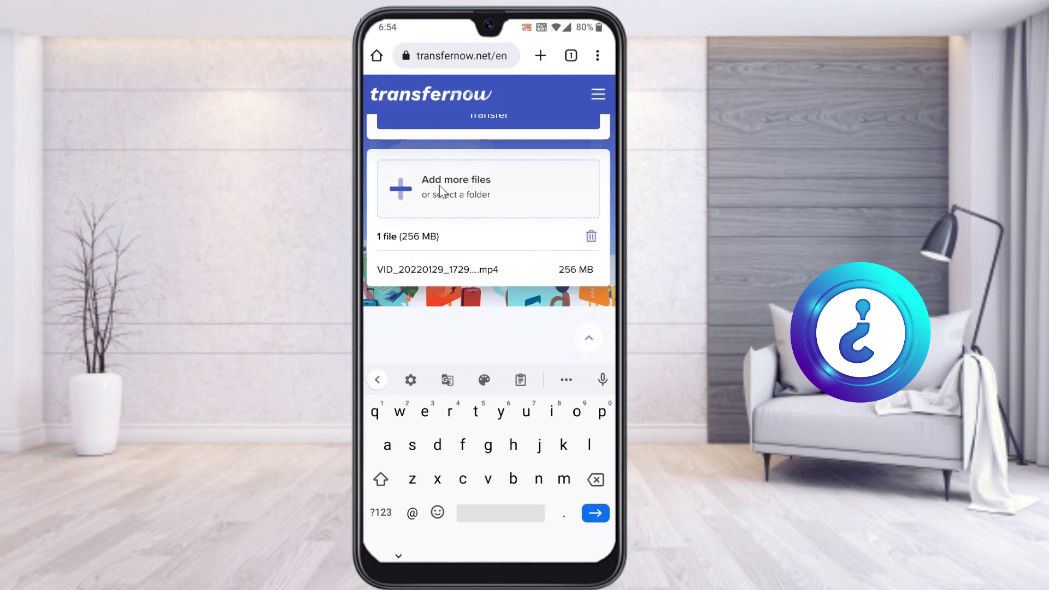
left_click(502, 197)
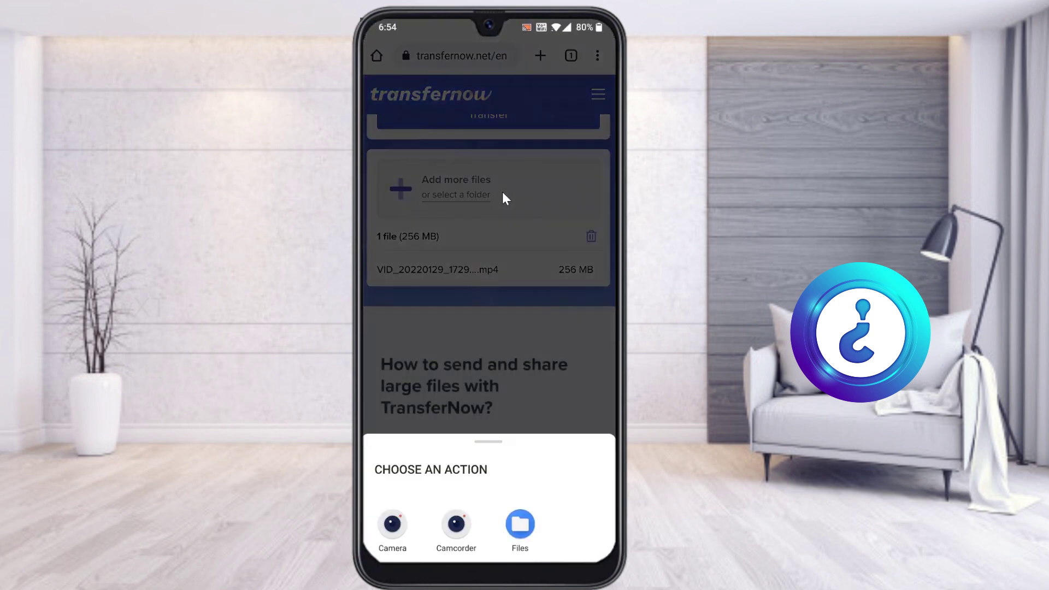
left_click(503, 193)
scroll(503, 193, "up", 5)
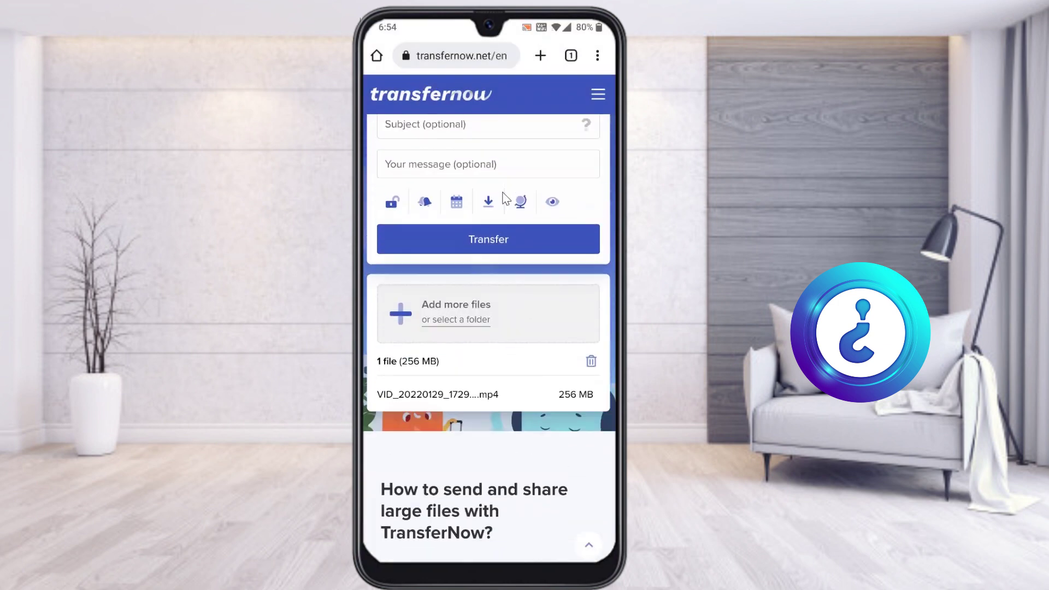
scroll(502, 198, "up", 3)
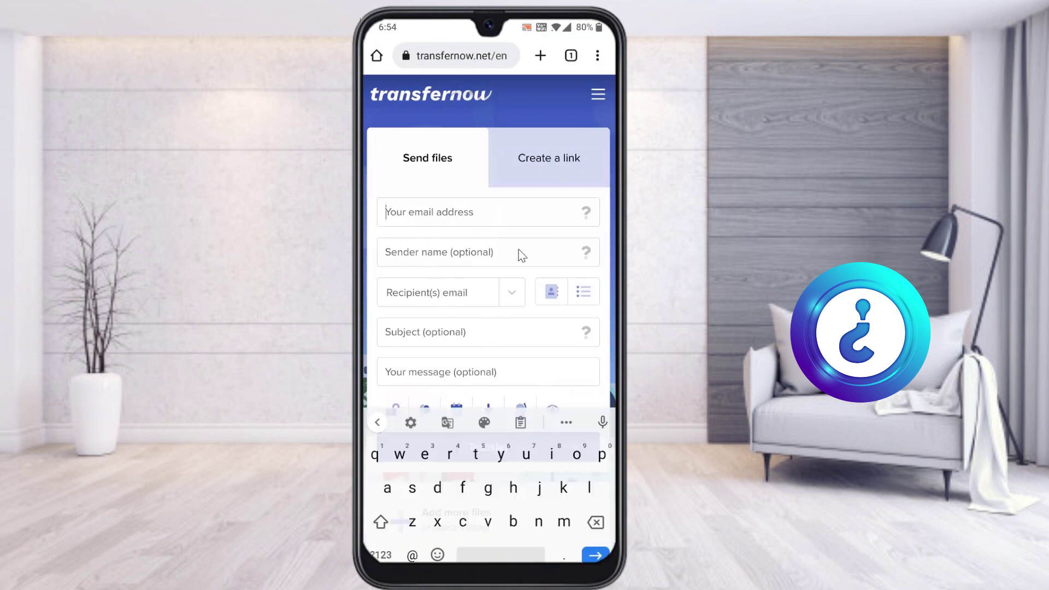
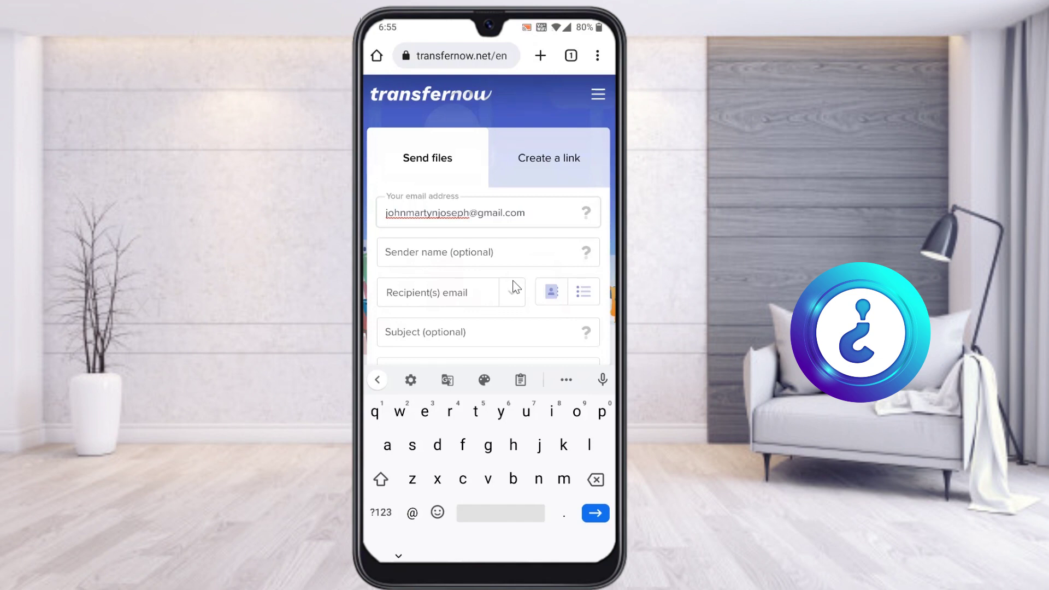
Enter the sender's e-mail address and the sender name 'Photos'.
key("Tab")
type("Photo")
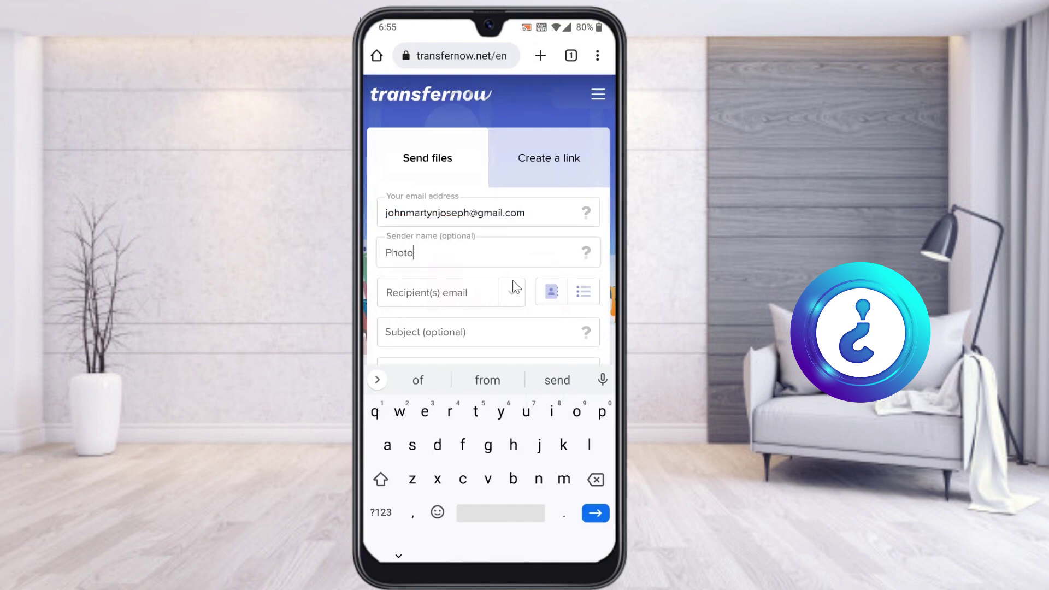
type(" s")
key("BackSpace")
key("BackSpace")
type("s")
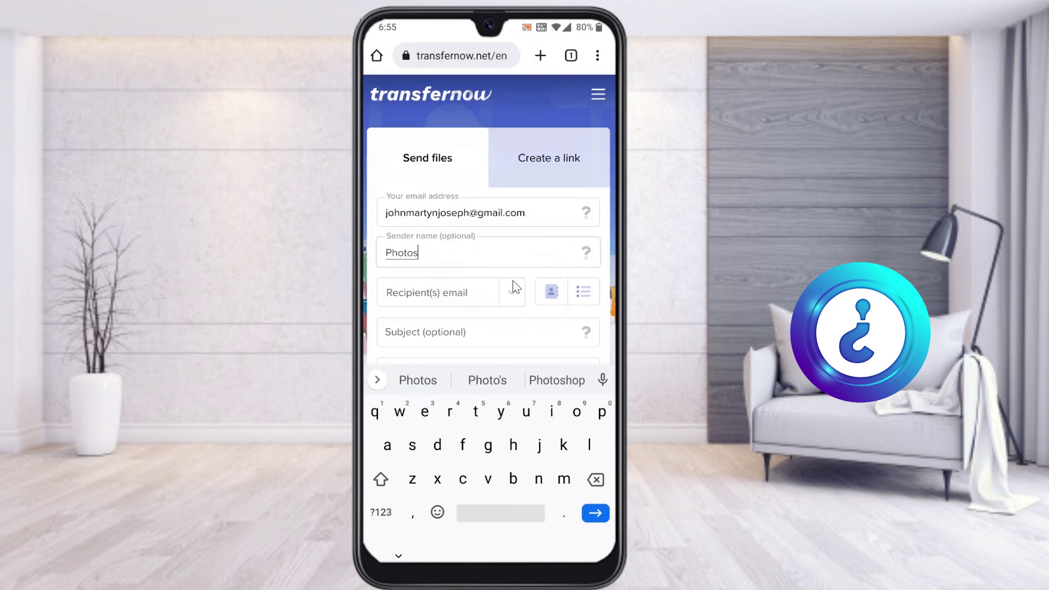
Fill in the recipient's e-mail from the suggestion and add it to this transfer.
left_click(514, 287)
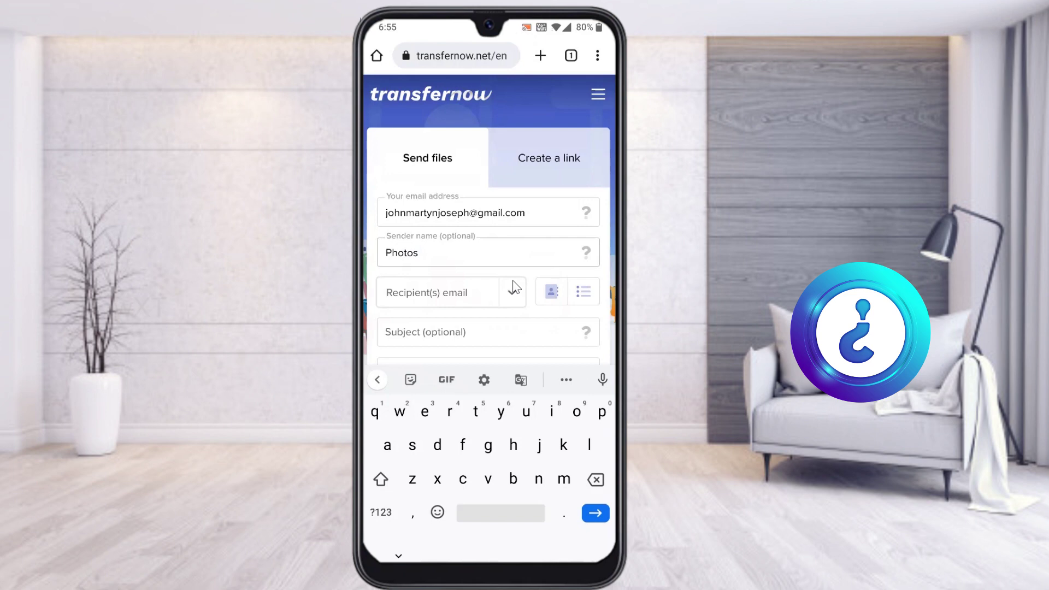
type("mar")
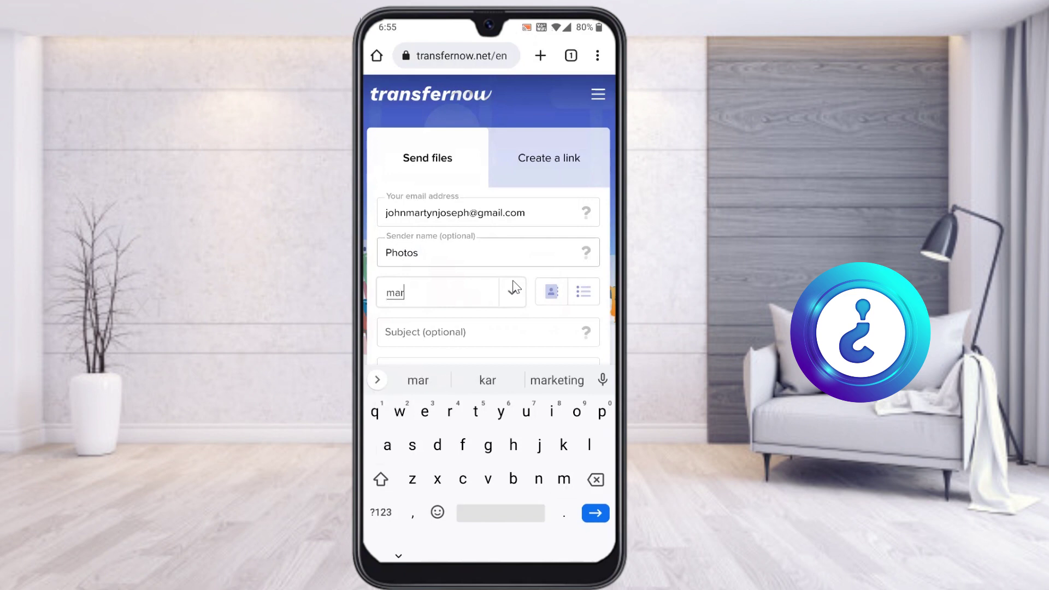
type("tin")
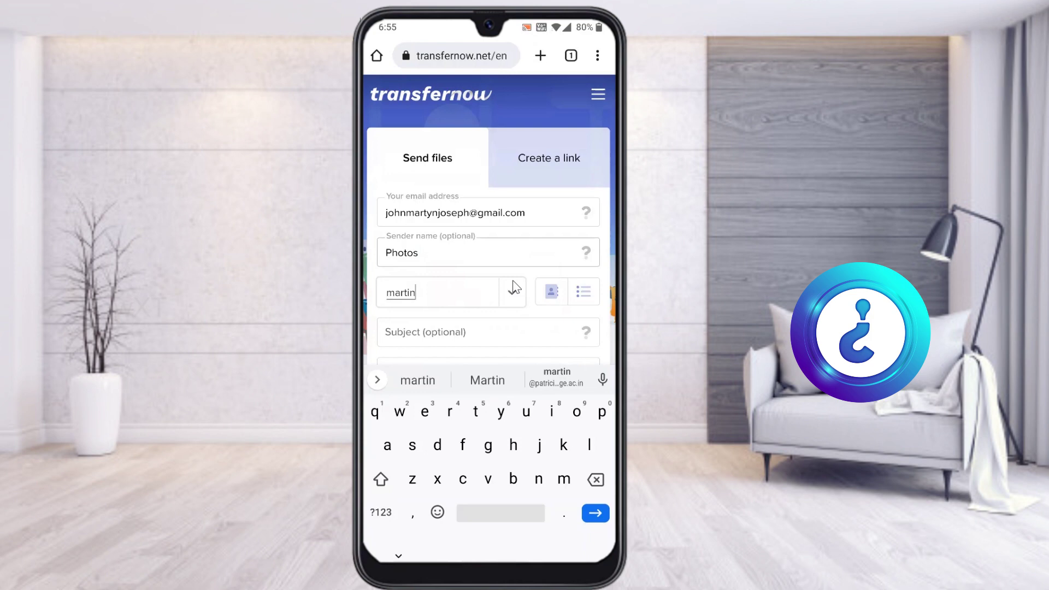
left_click(557, 377)
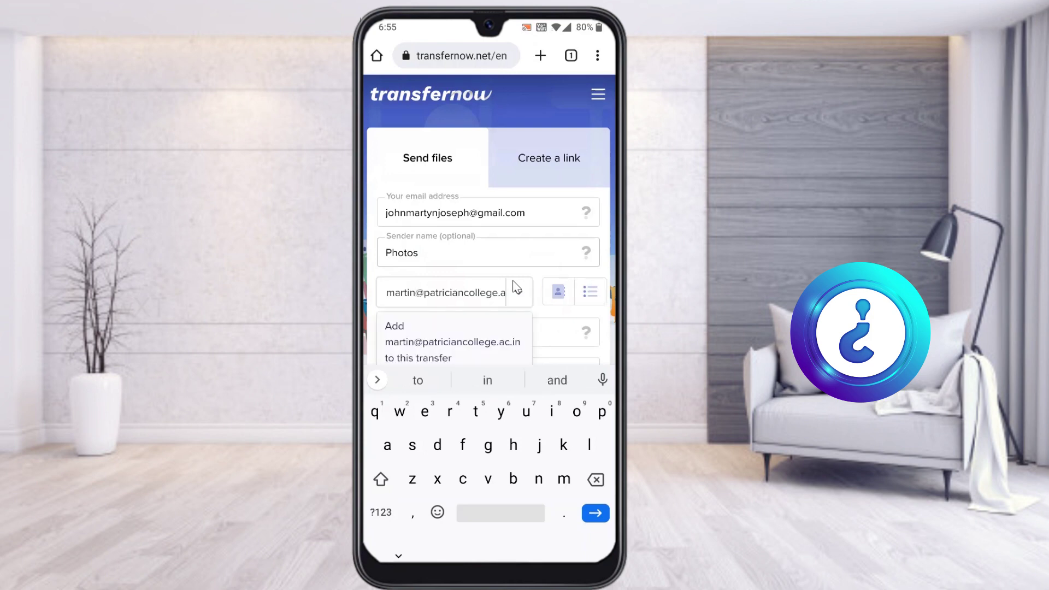
left_click(557, 330)
left_click(555, 330)
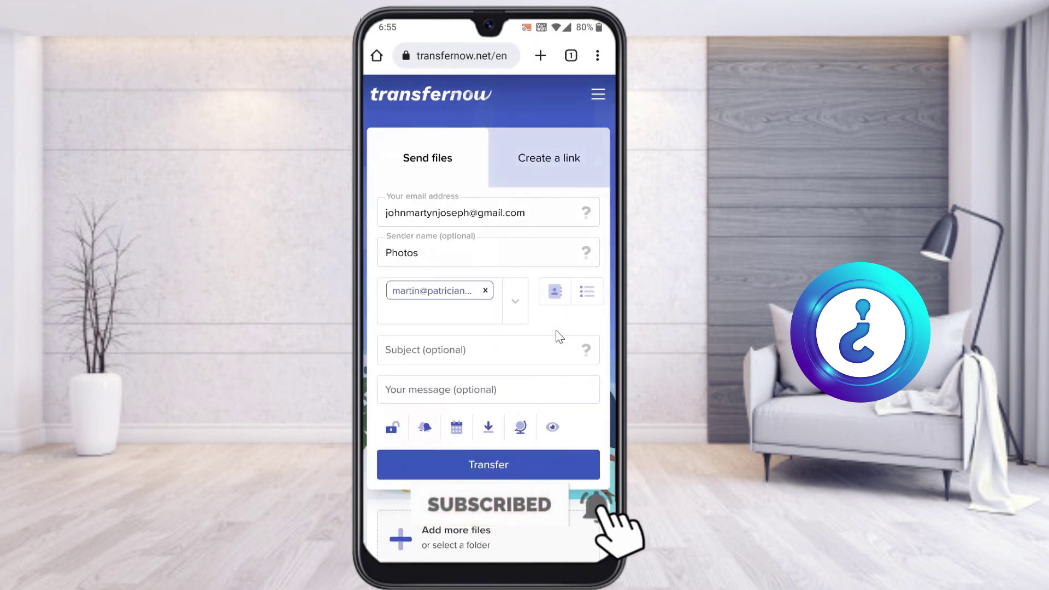
Scroll through the send form to check the attached 256 MB video before sending.
scroll(555, 330, "down", 2)
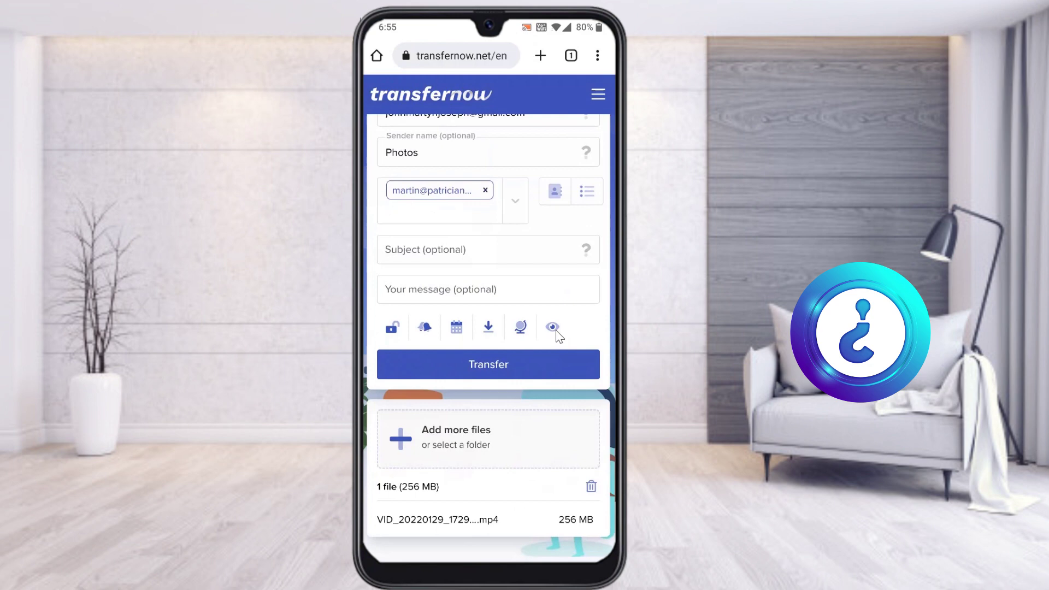
scroll(555, 329, "down", 1)
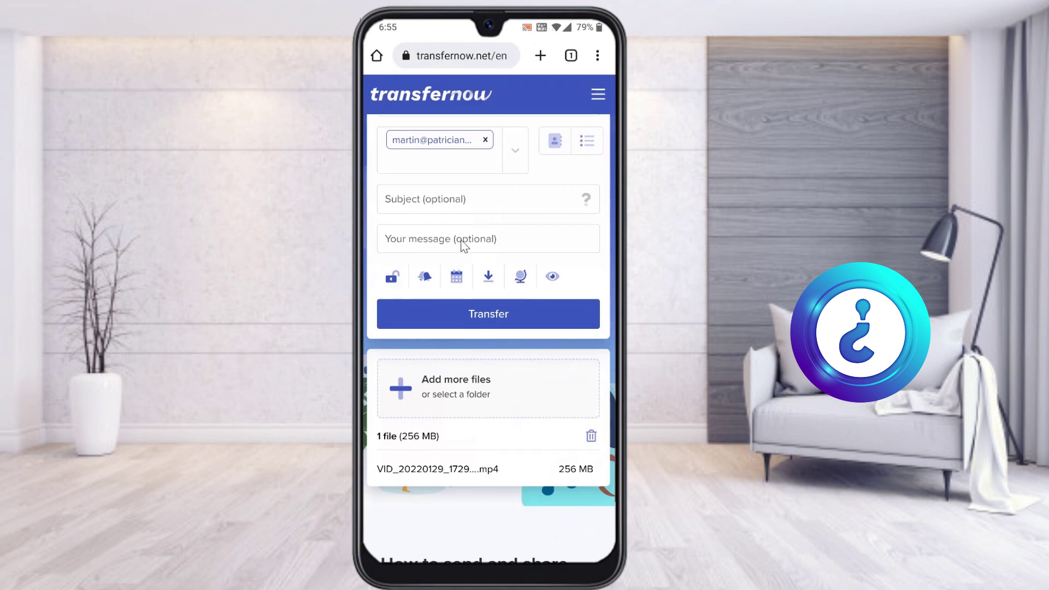
scroll(480, 271, "up", 3)
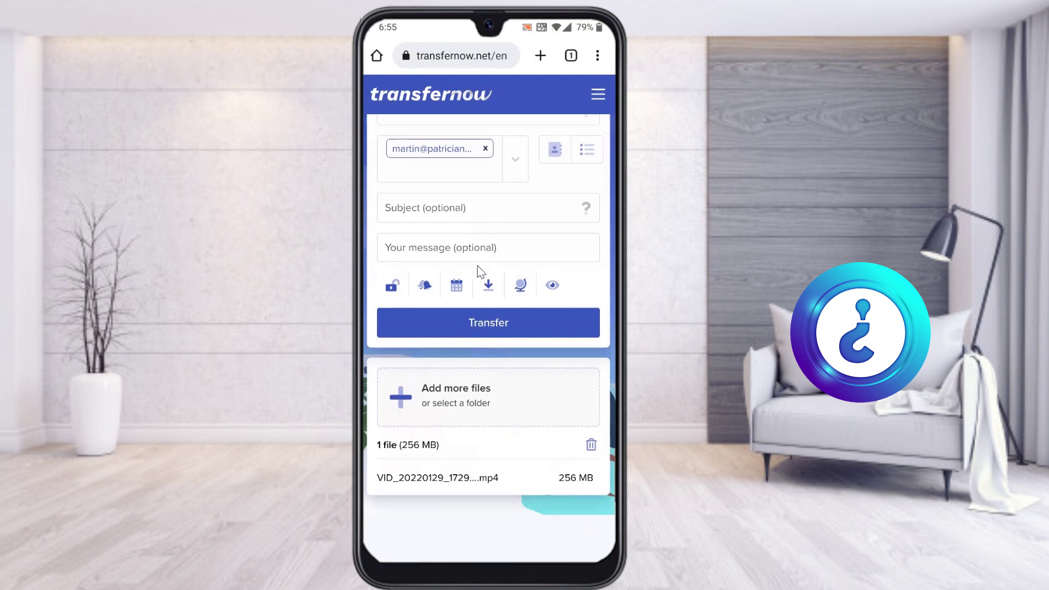
scroll(481, 270, "up", 1)
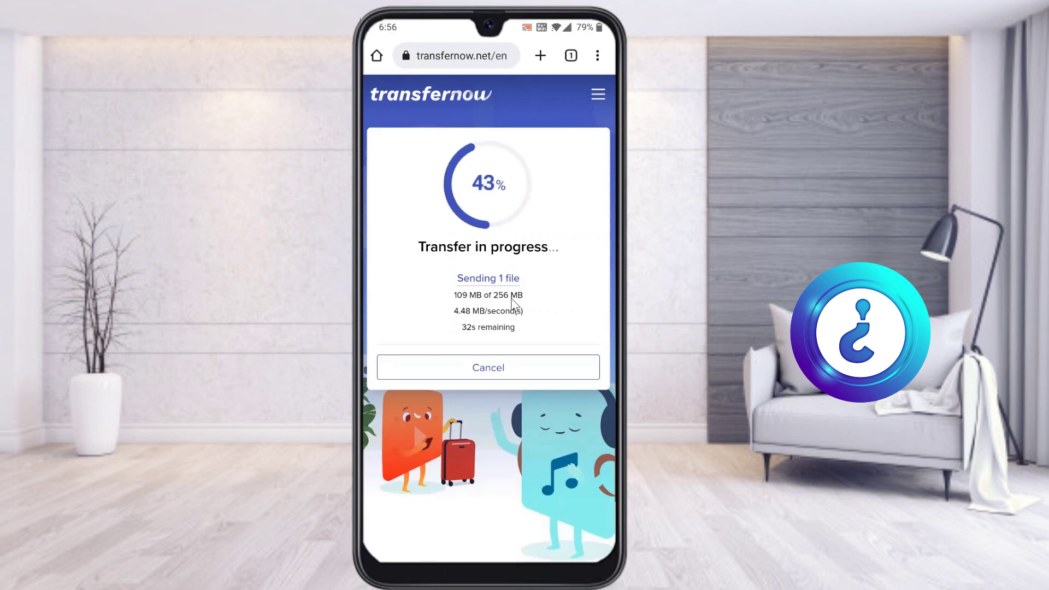
Let the upload reach 100% on the It's done! page, then go to the home screen.
scroll(511, 299, "down", 3)
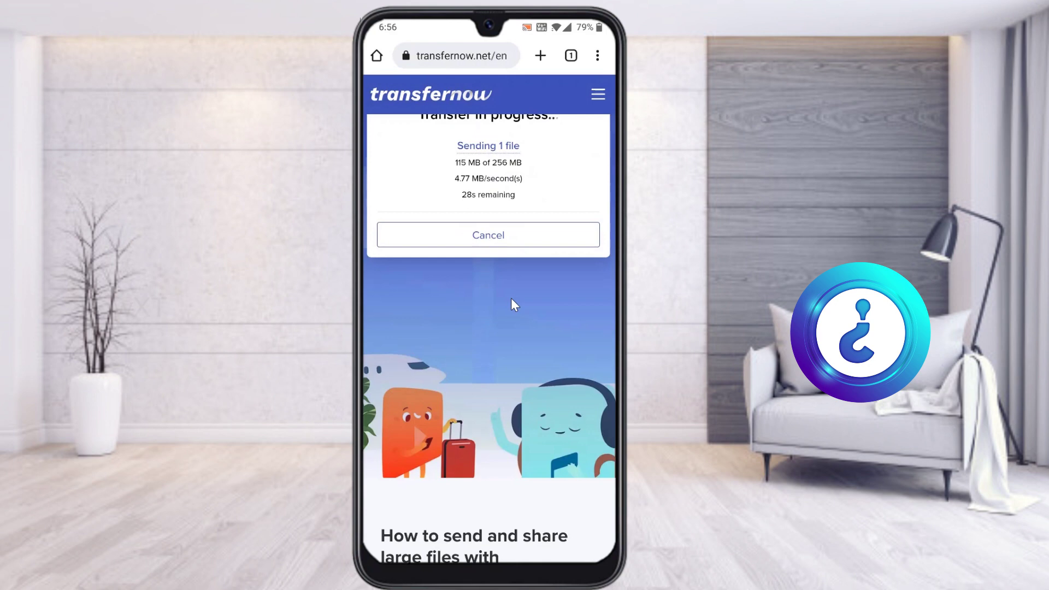
scroll(511, 298, "up", 3)
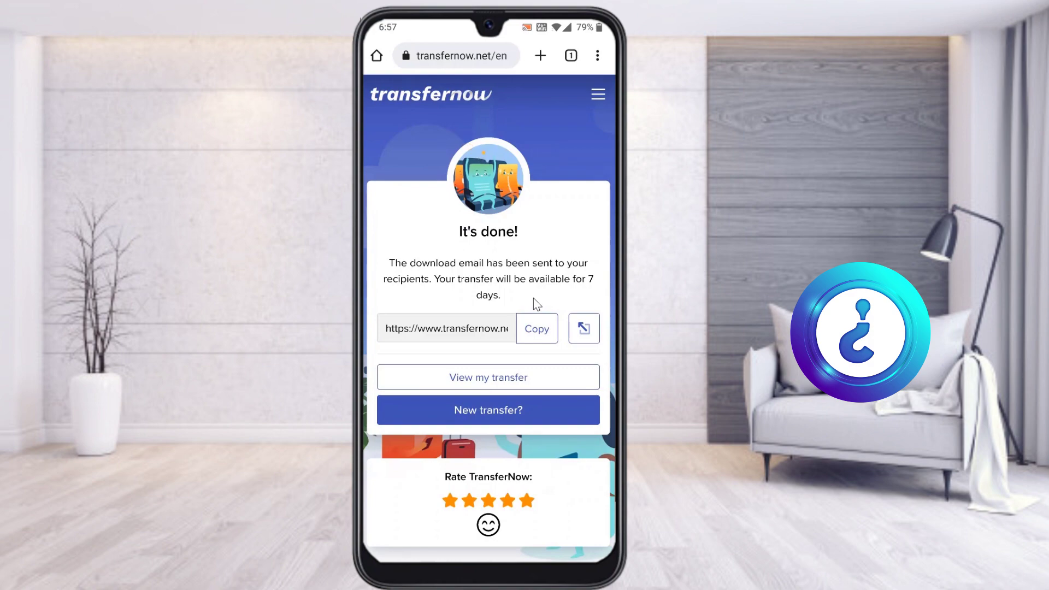
middle_click(533, 303)
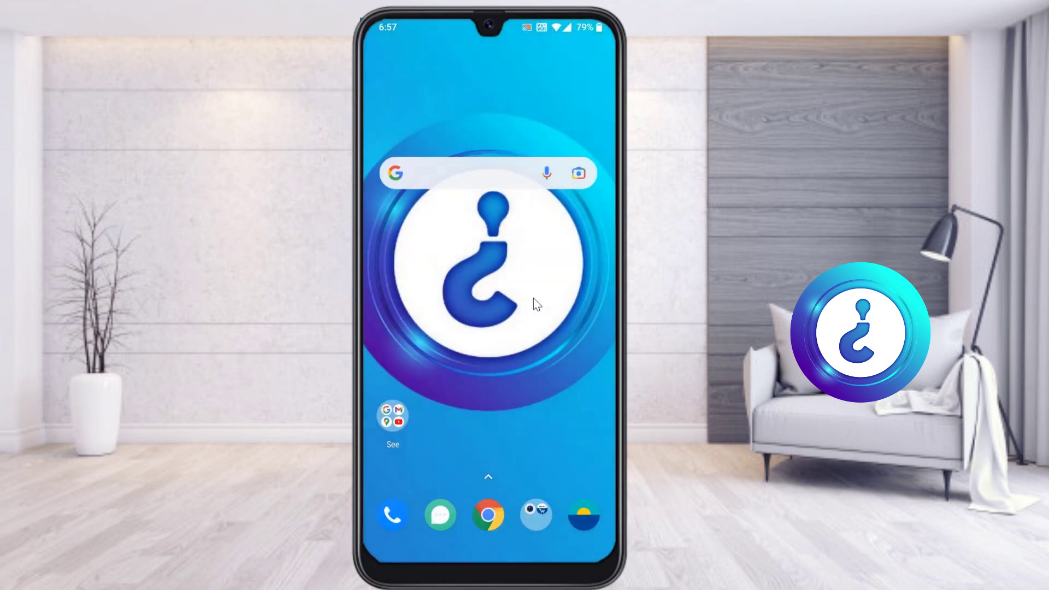